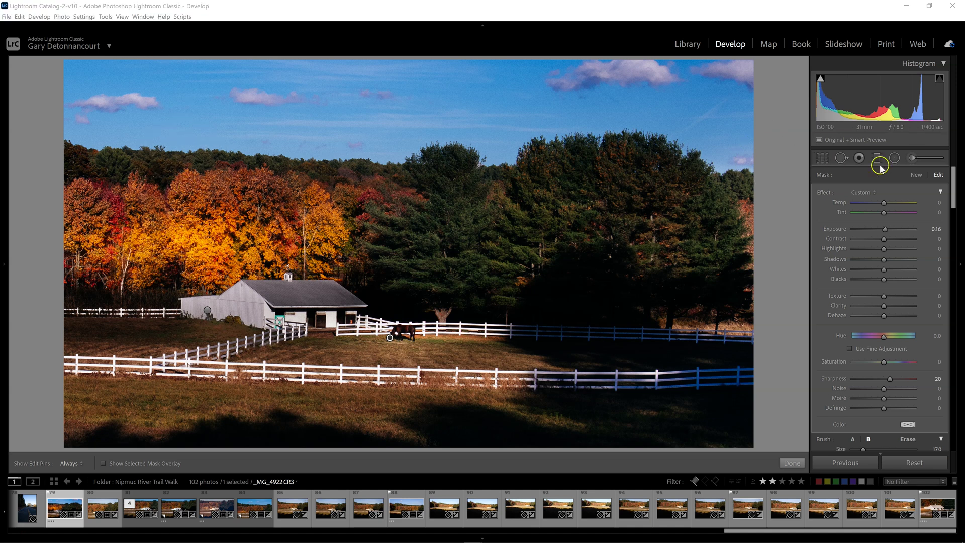
Step: Close the brush mask adjustments to return to the Basic panel for _MG_4846.CR3
click(912, 159)
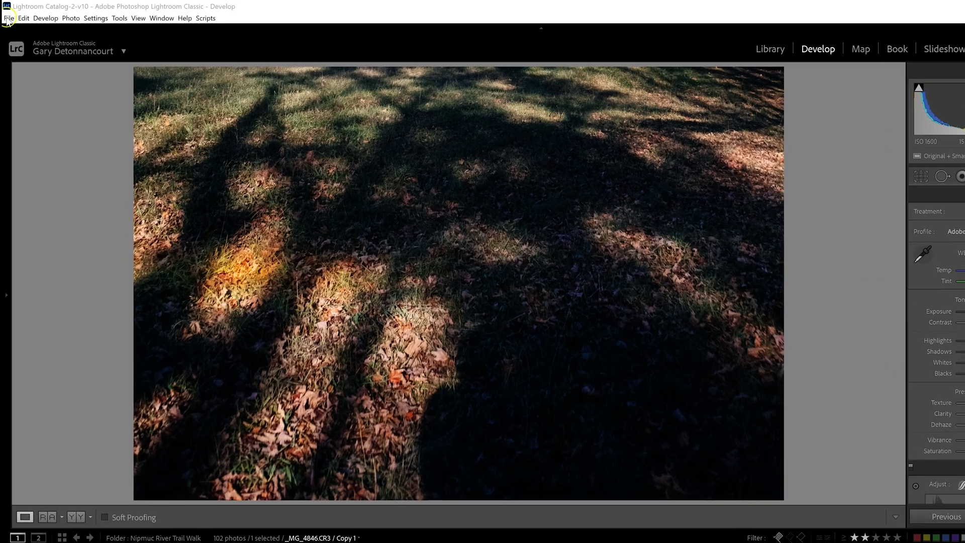
Step: Start a tethered capture session and review the file naming templates without changing them
click(8, 18)
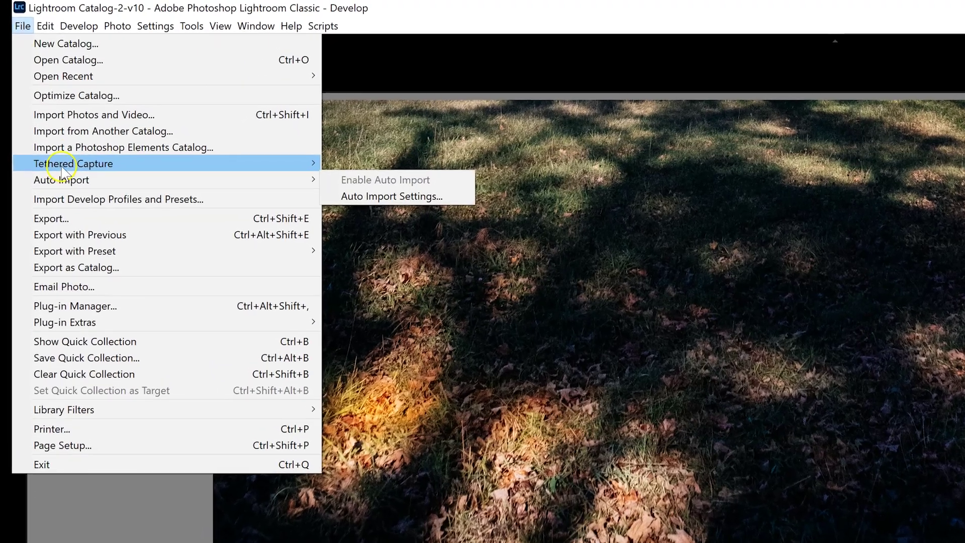
mouse_move(63, 165)
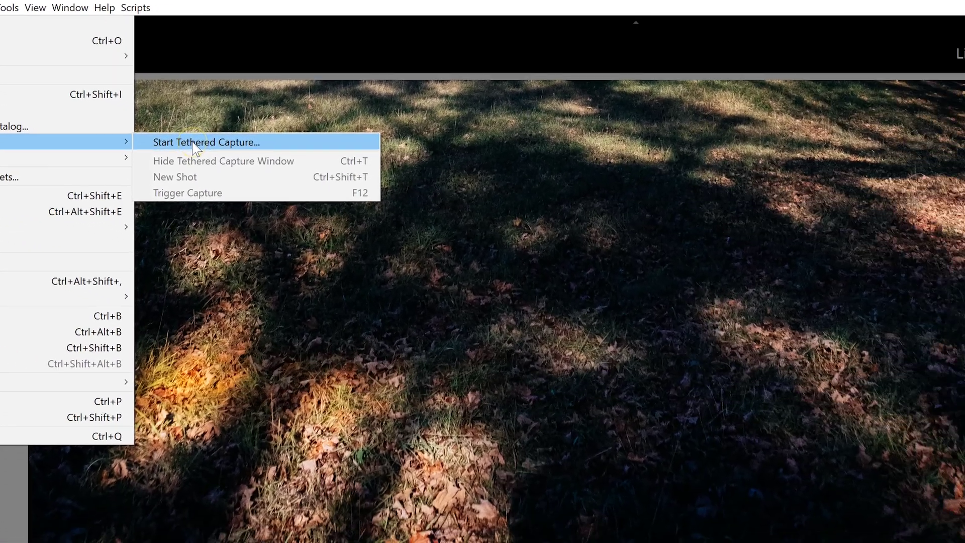
click(276, 166)
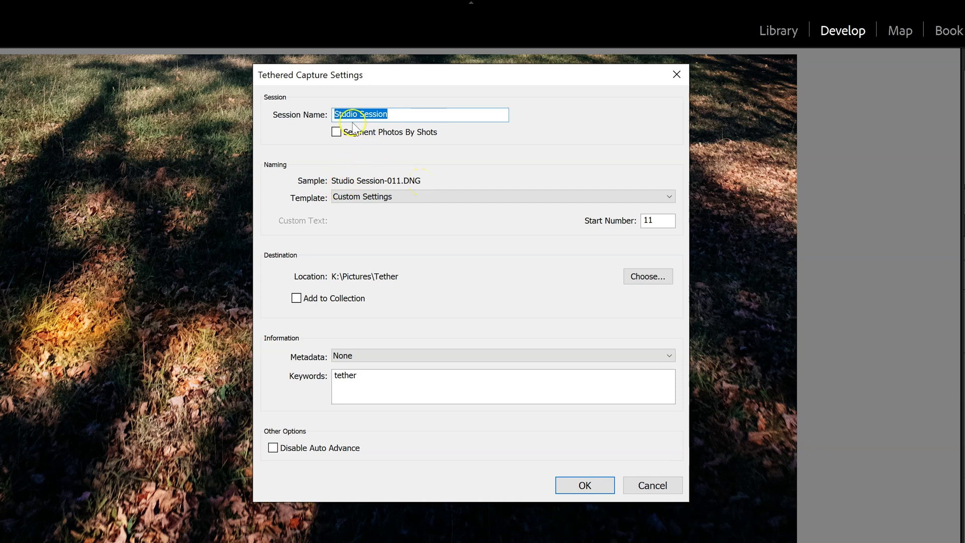
click(408, 197)
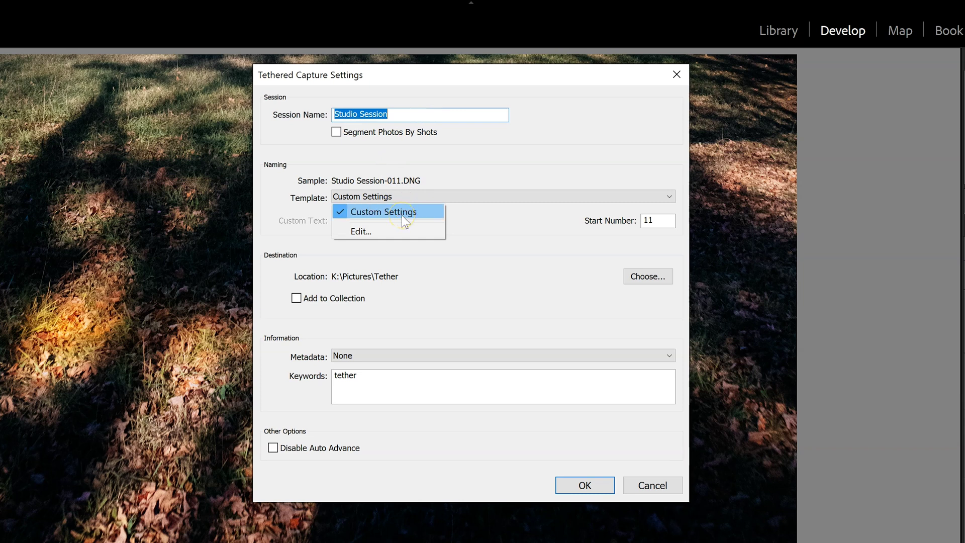
click(462, 173)
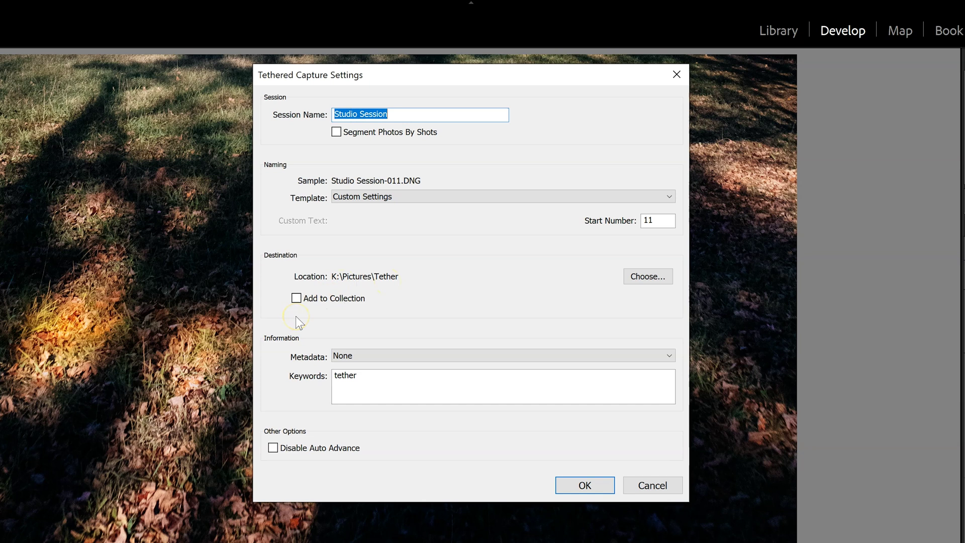
Step: Add tethered shots to a newly created 'Tethered Capture' collection
click(297, 298)
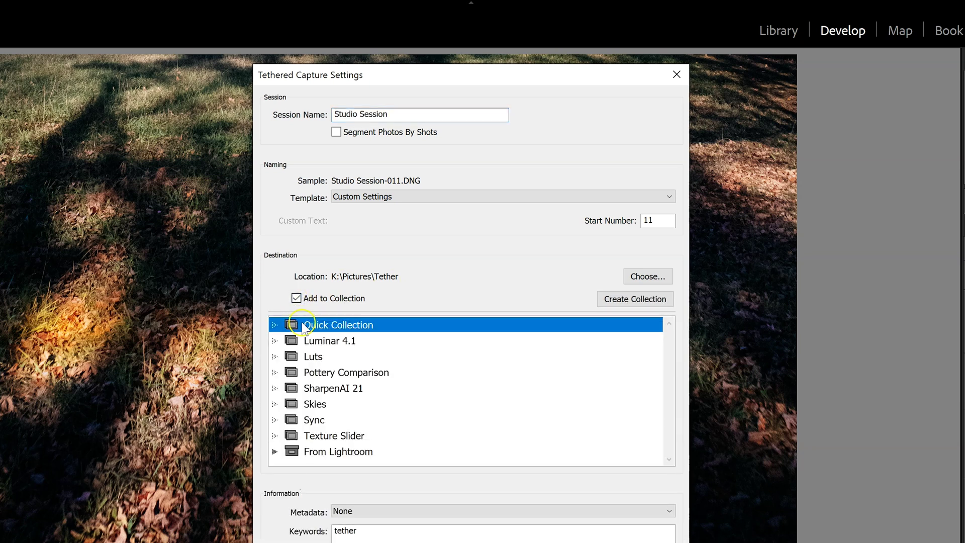
click(616, 301)
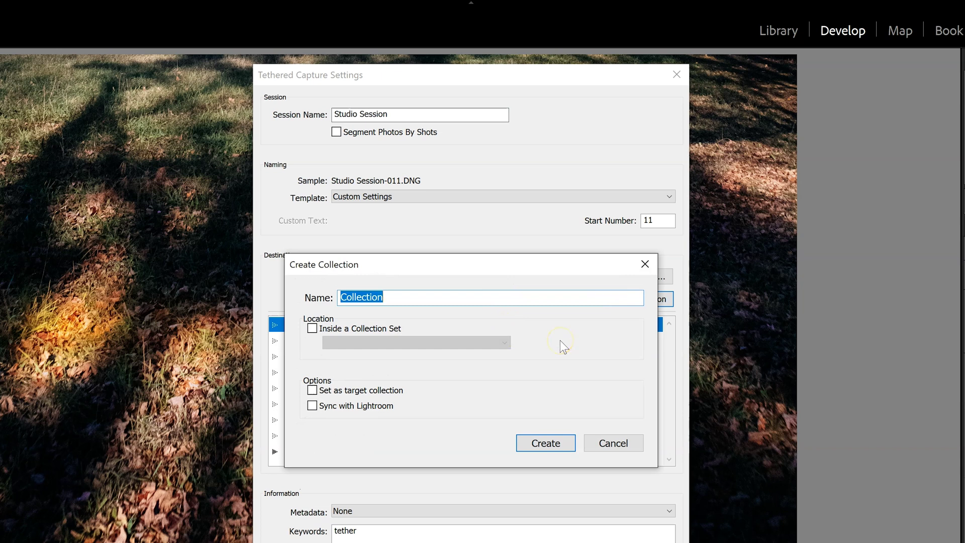
text(Teth)
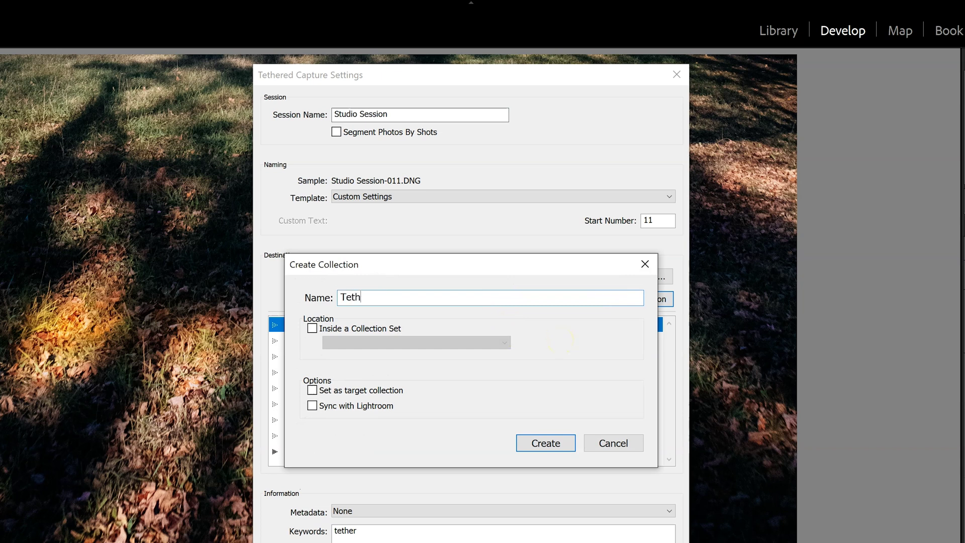
text(ered Capture)
click(526, 452)
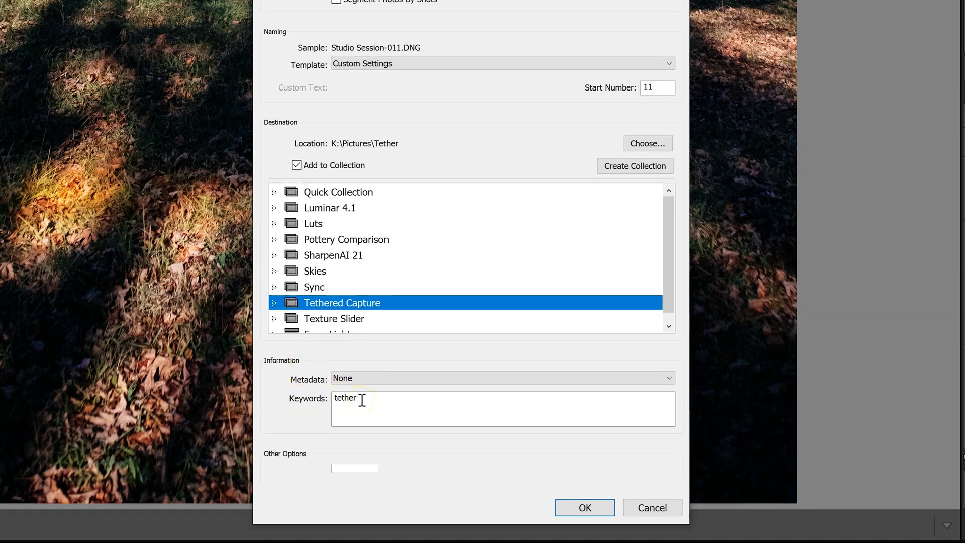
Step: Append the photographer's name after 'tether' in the Keywords field
double_click(362, 400)
click(377, 398)
text(, Gary)
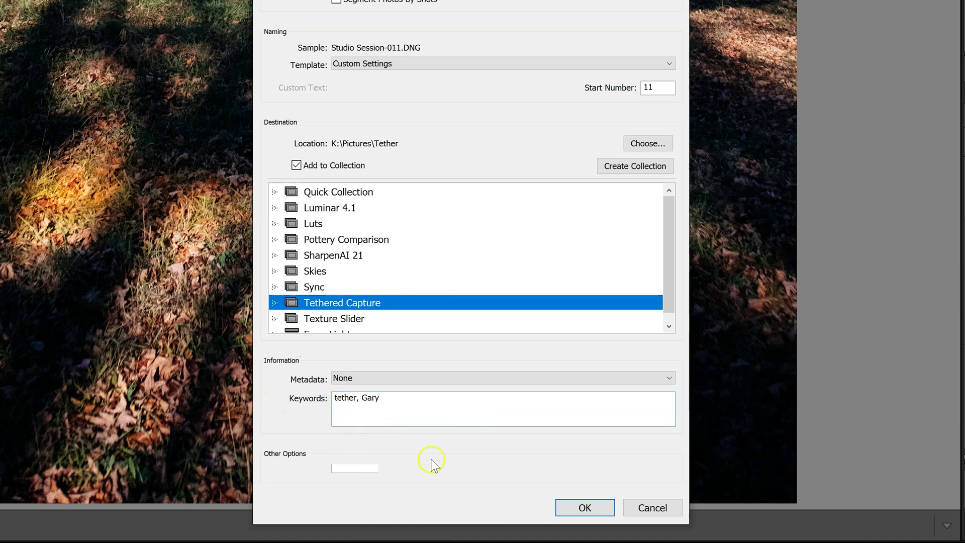
Step: Confirm the tethered capture settings and quit EOS Utility so the Canon EOS Rebel SL2 is detected
click(583, 507)
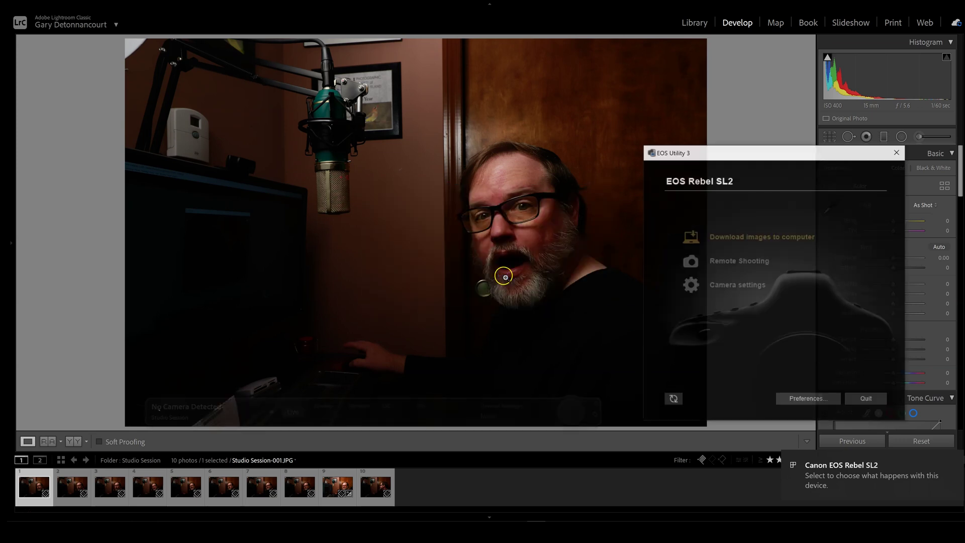
click(867, 398)
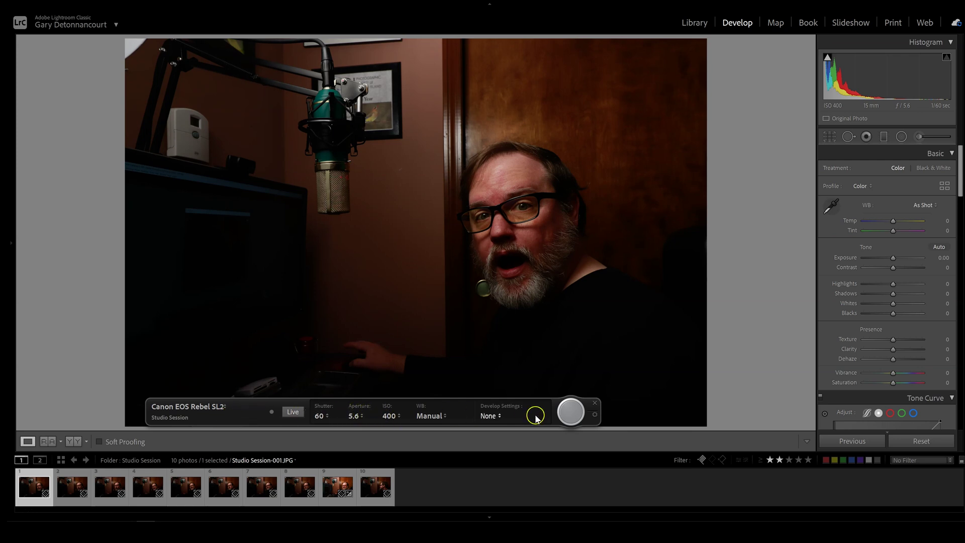
Step: Turn on Live View, move its window to the right, and autofocus on the scene
click(292, 413)
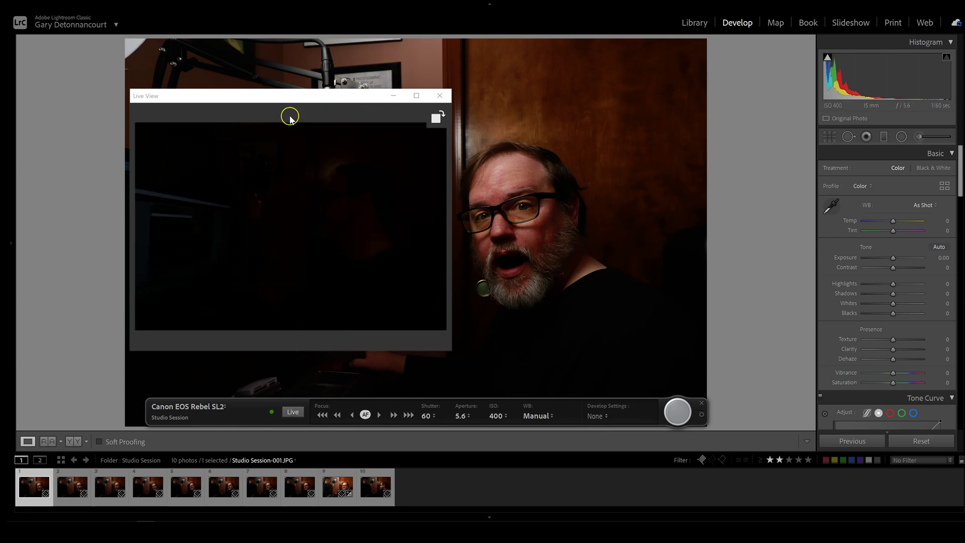
drag(262, 97, 389, 103)
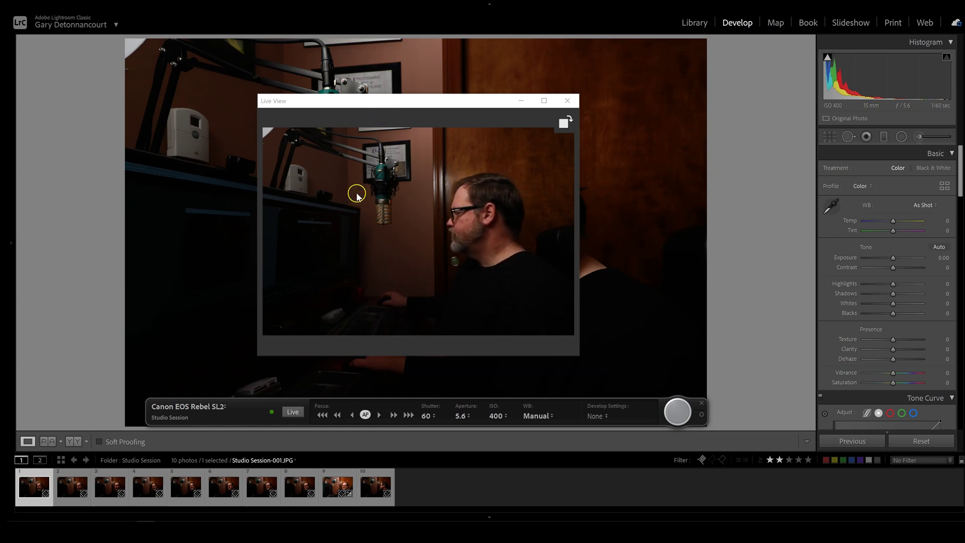
click(365, 415)
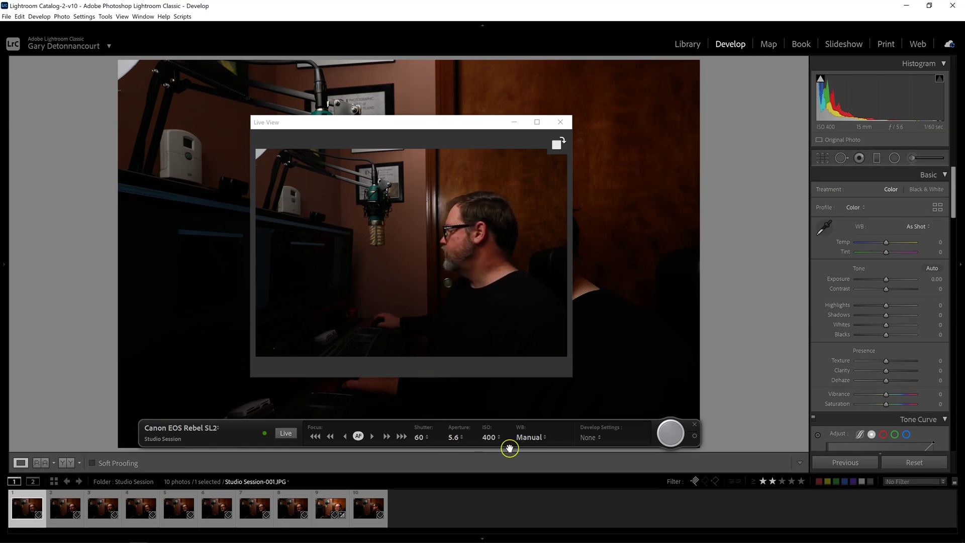
Step: Try a shutter speed of 30, then set it back to 60
click(426, 439)
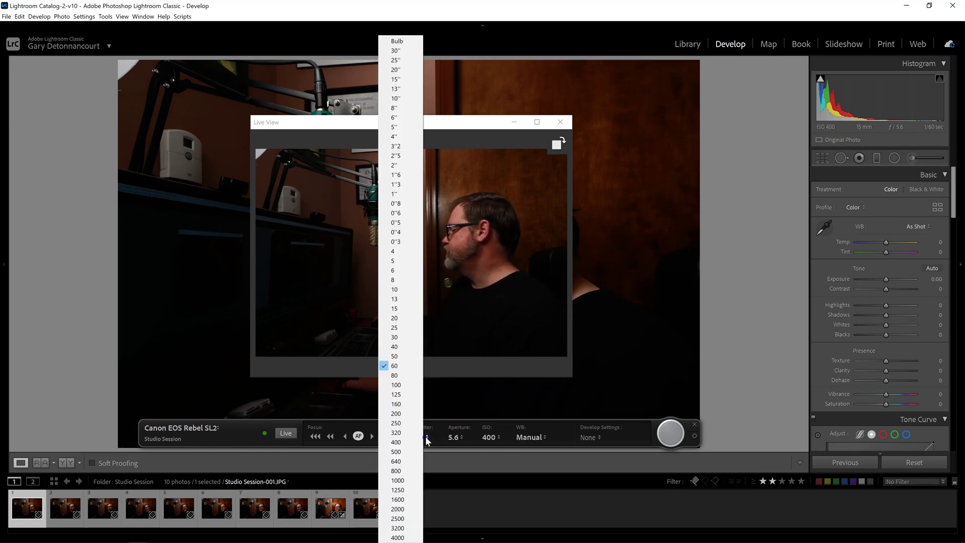
click(399, 338)
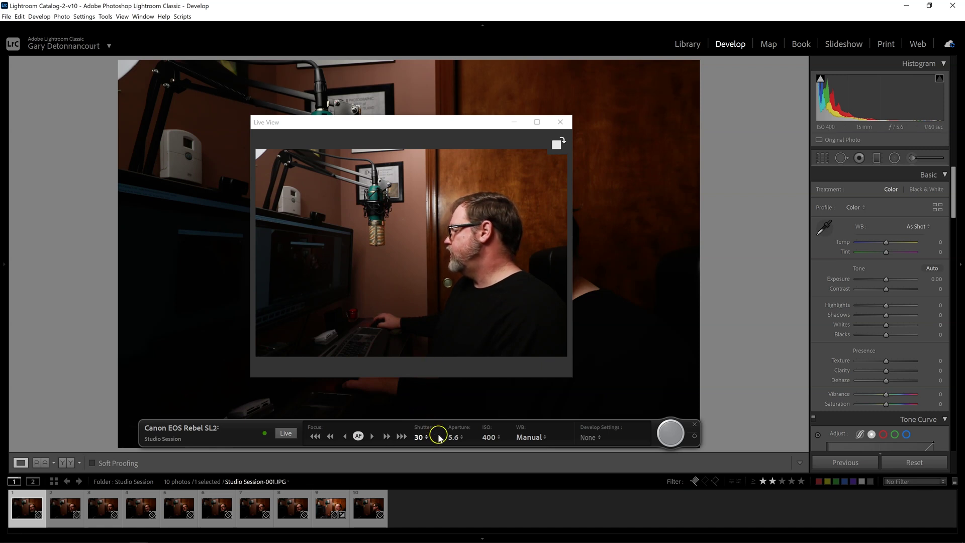
click(425, 437)
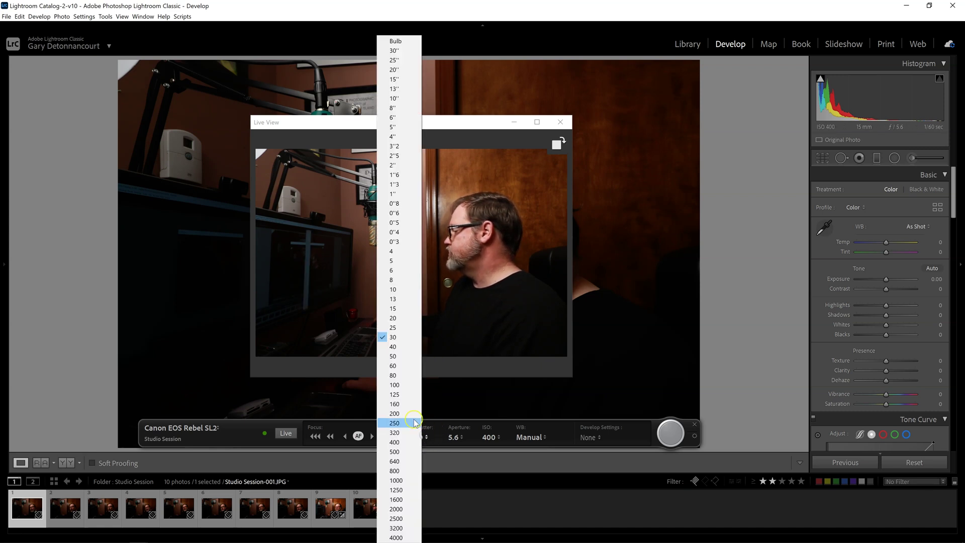
click(398, 366)
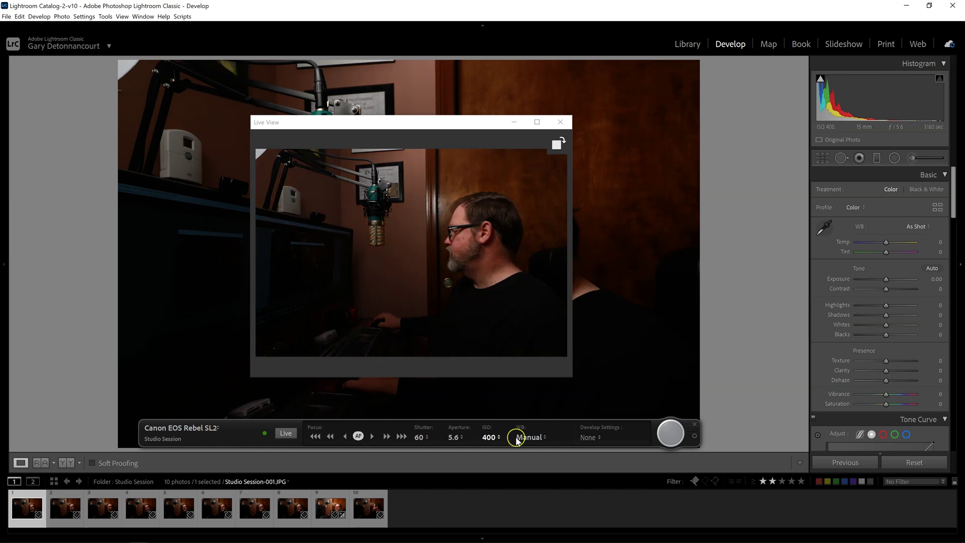
Step: Change the tethered camera's ISO from 400 to 800
click(488, 437)
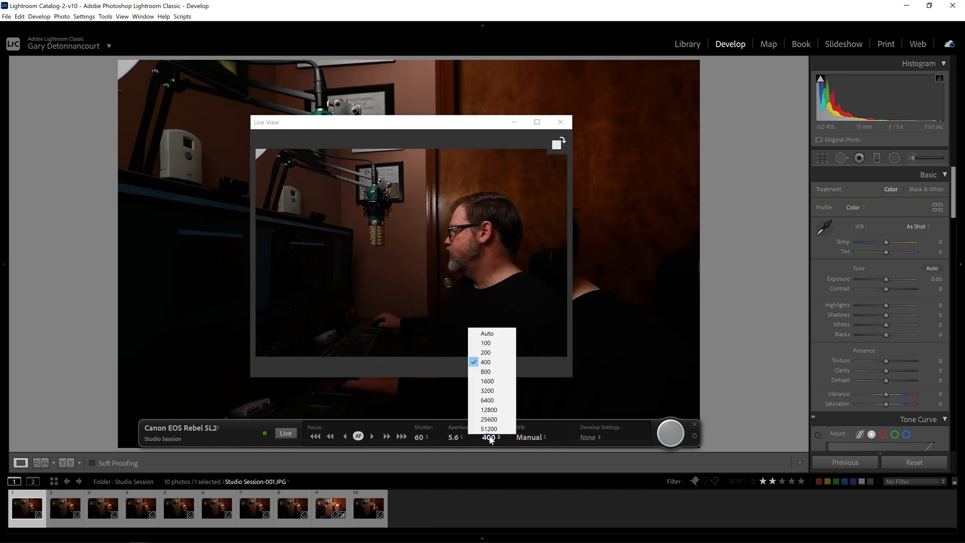
click(494, 372)
click(478, 323)
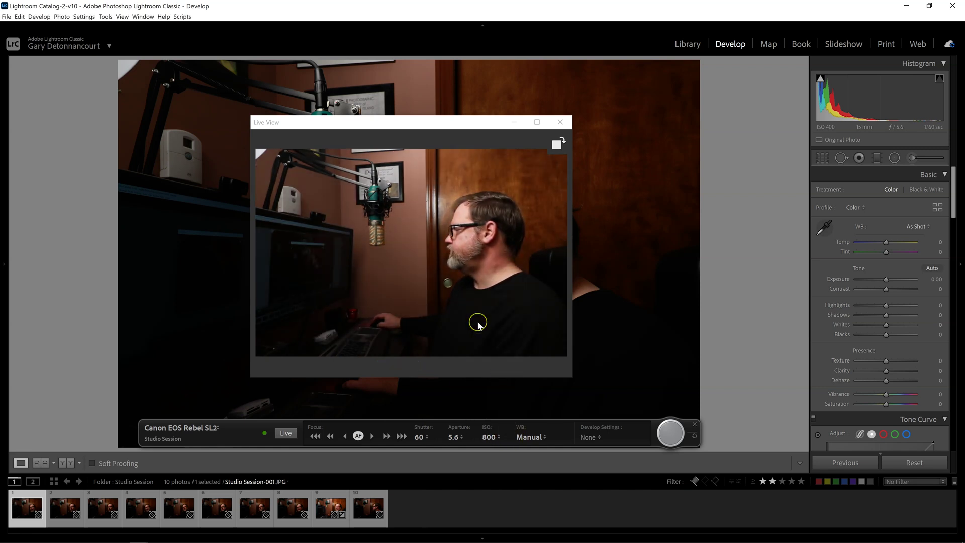
click(467, 338)
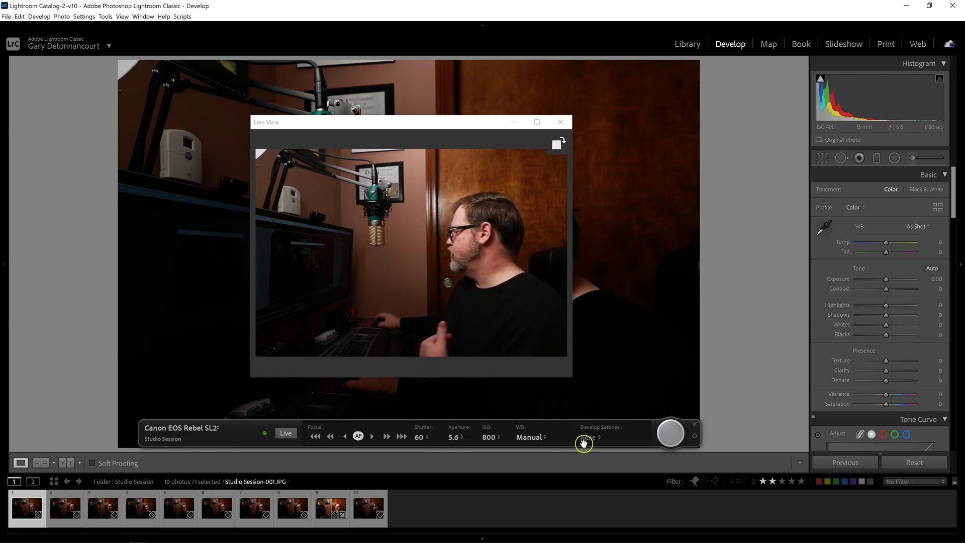
Step: Capture six tethered shots, then step back through the earlier studio session shots
click(671, 435)
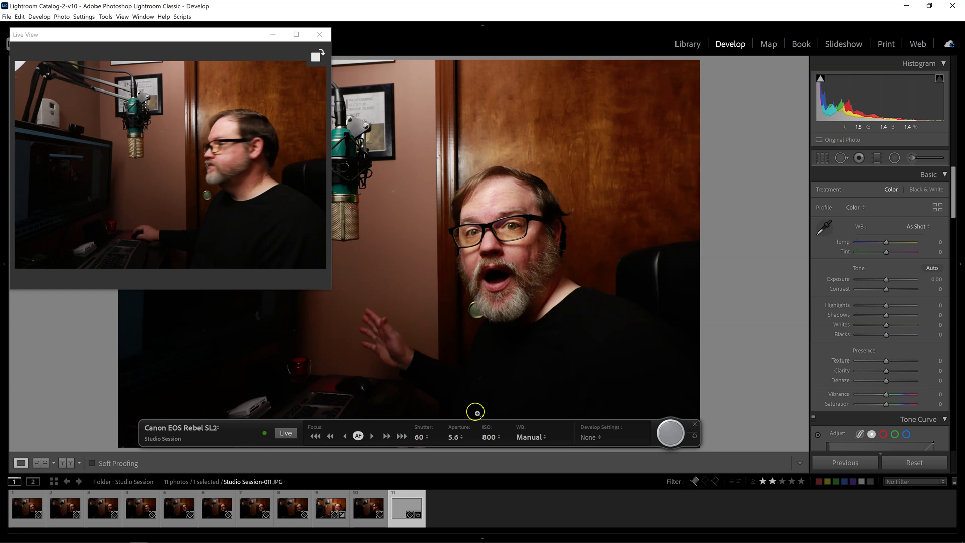
click(669, 441)
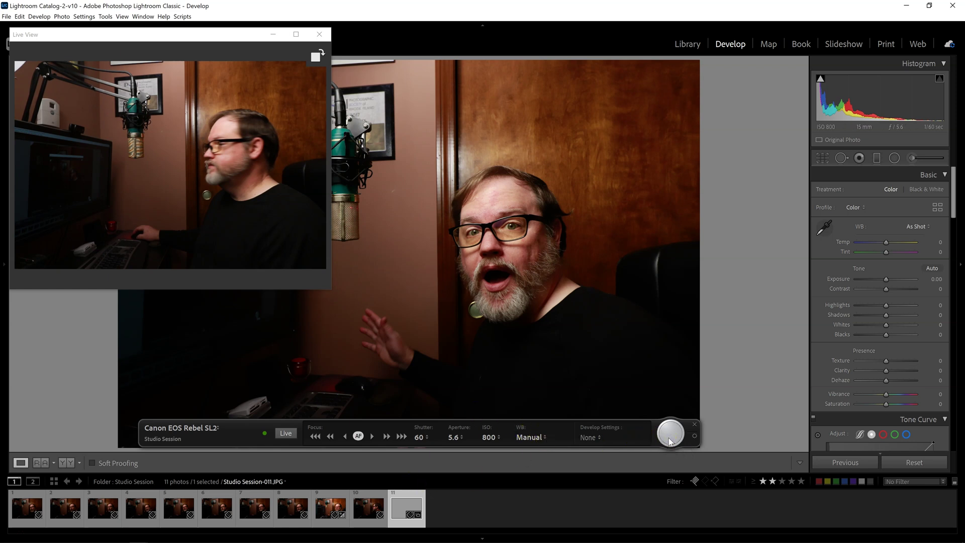
click(669, 441)
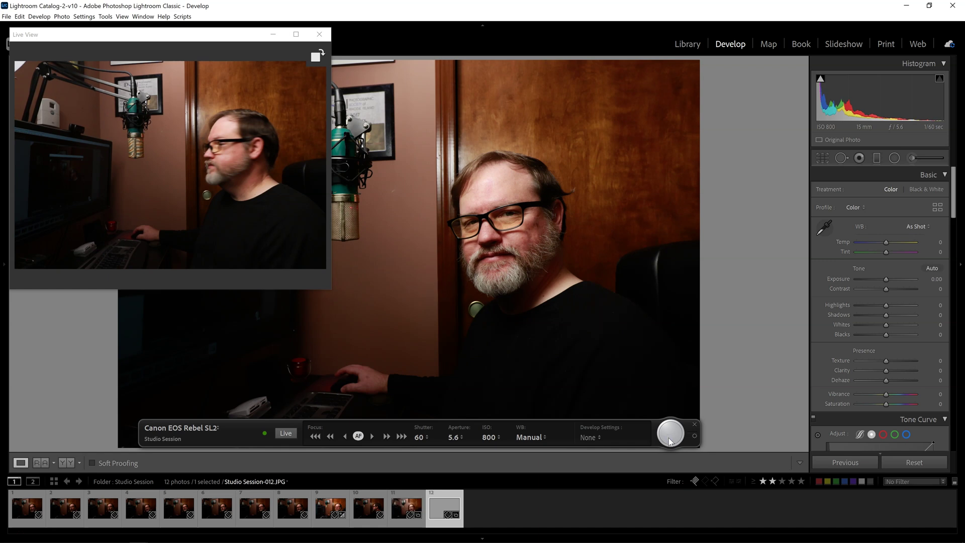
click(669, 440)
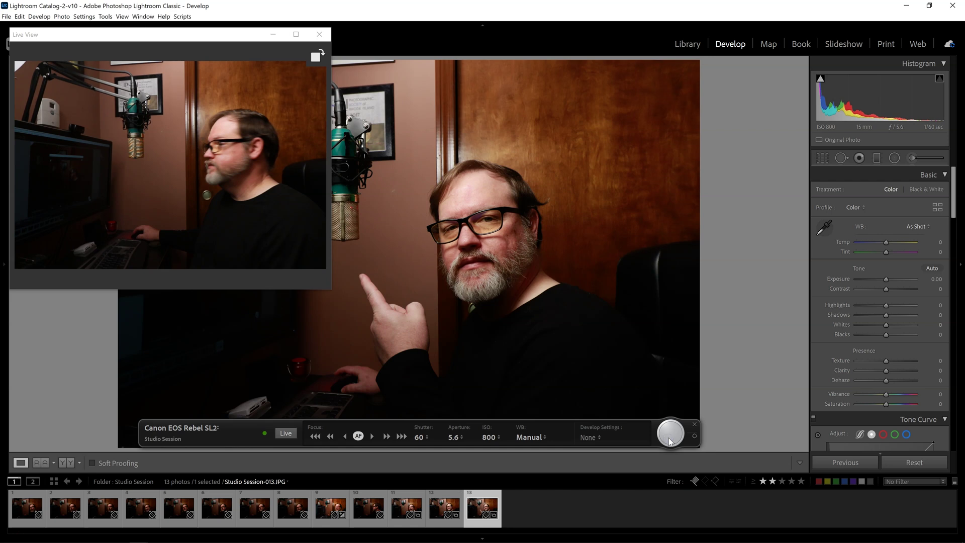
click(670, 441)
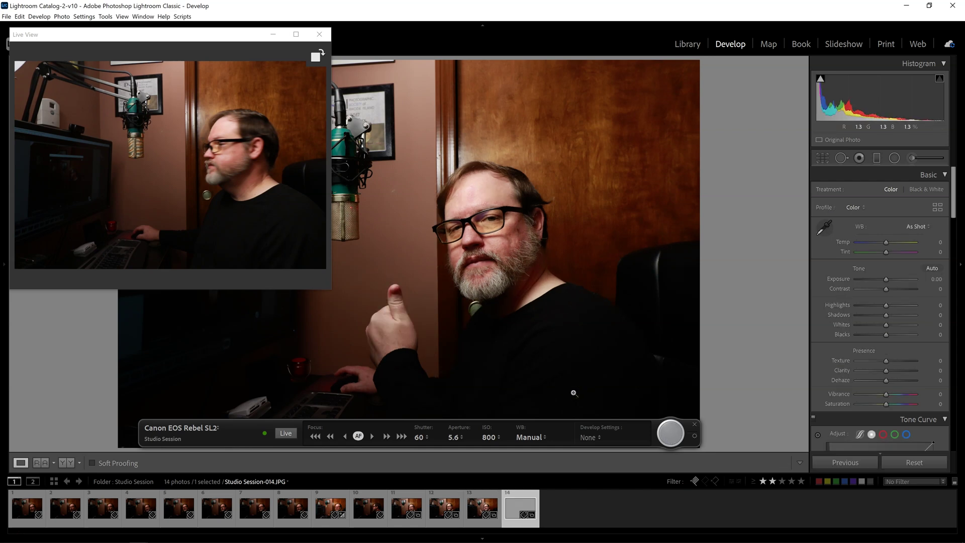
click(669, 440)
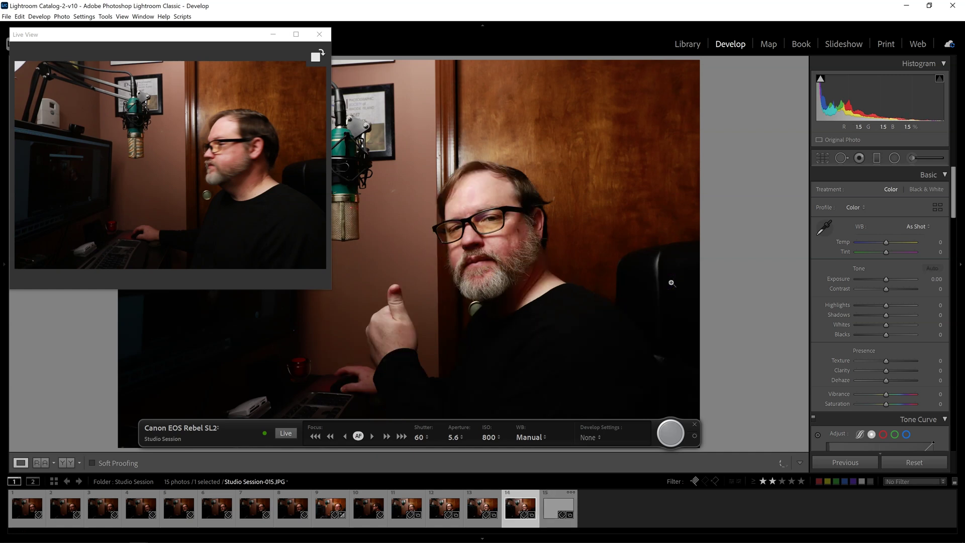
key(Left)
key(Left)
key(Left)
key(Left)
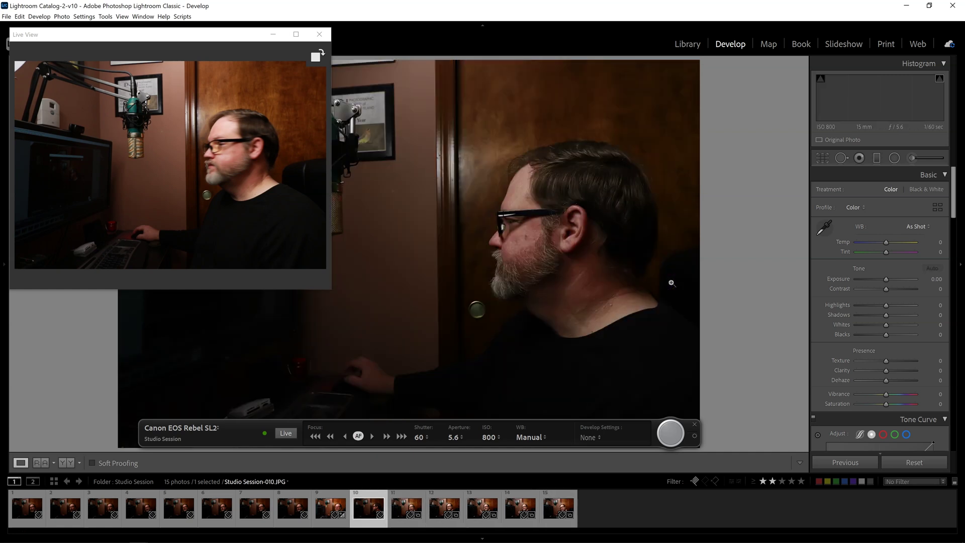
key(Left)
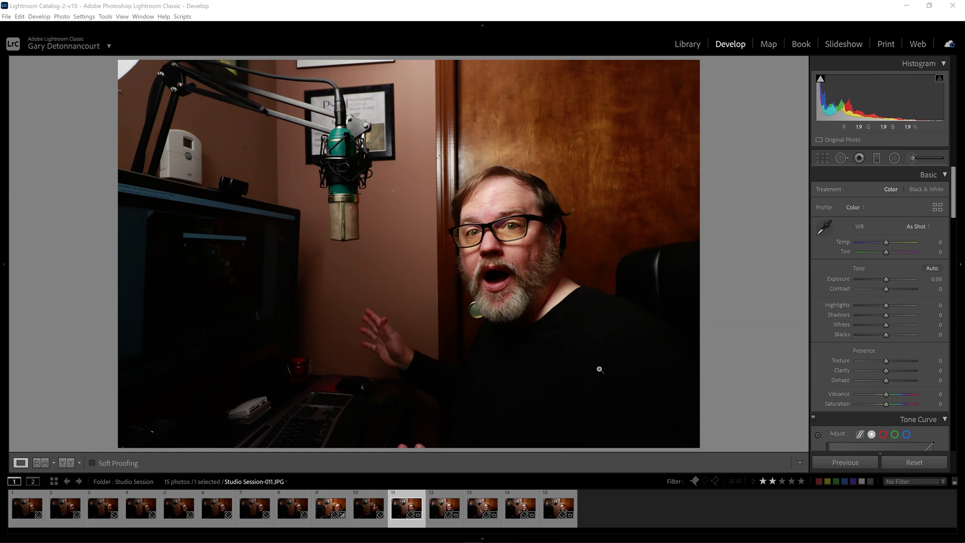
click(472, 252)
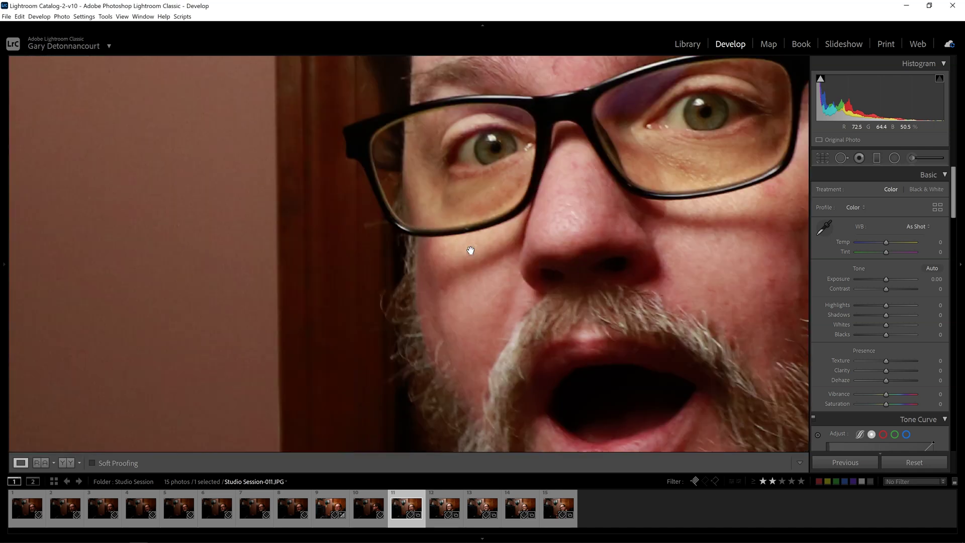
click(471, 252)
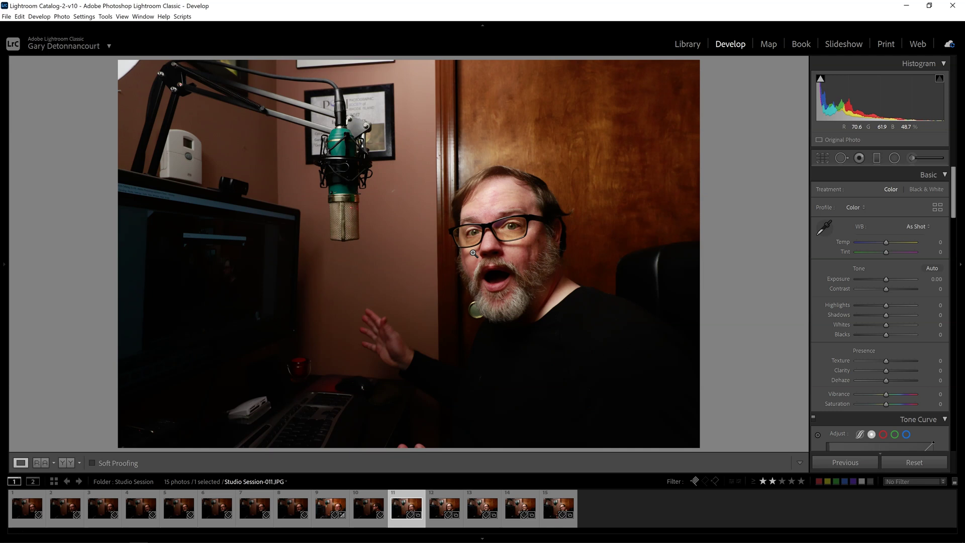
click(469, 259)
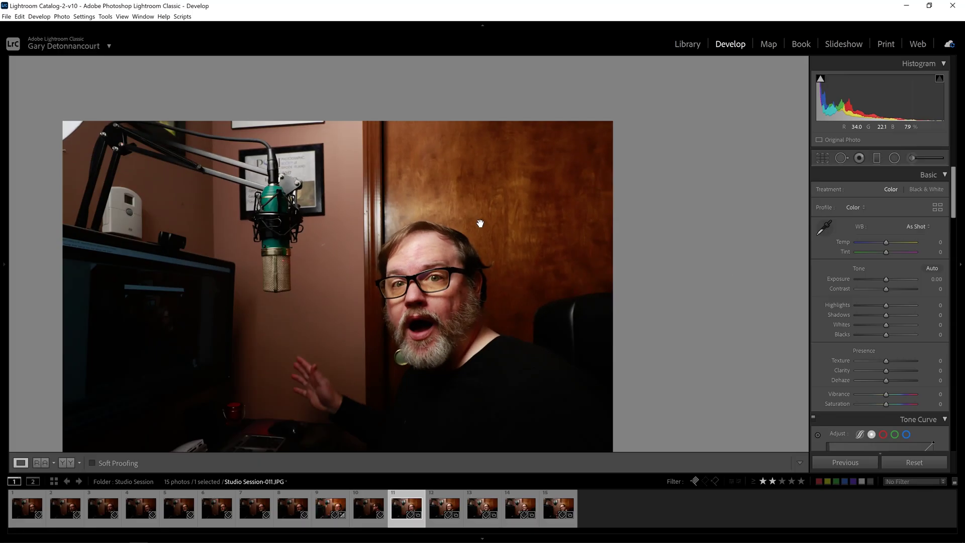
click(375, 289)
click(495, 221)
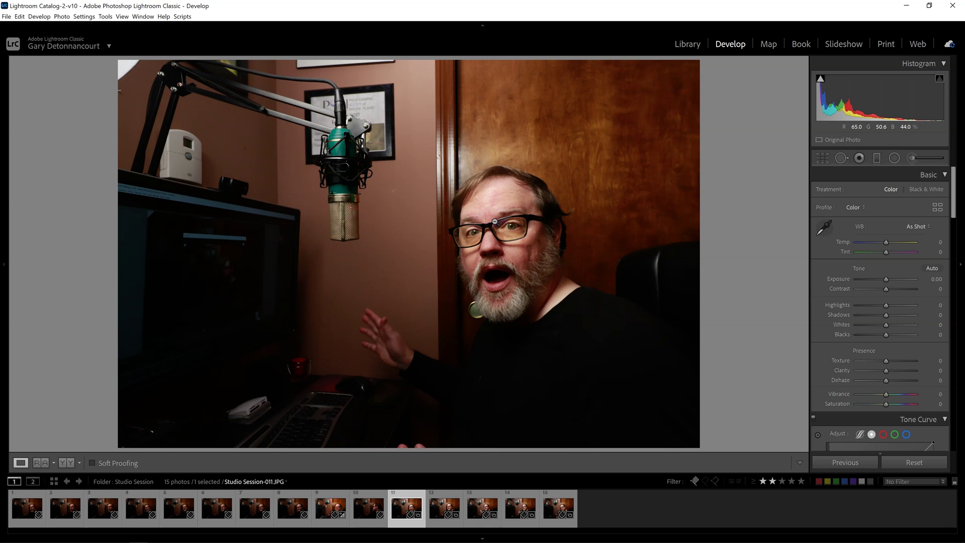
Step: Select the Nipmuc River Trail Walk folder and open _MG_4922.CR3
click(431, 242)
click(448, 226)
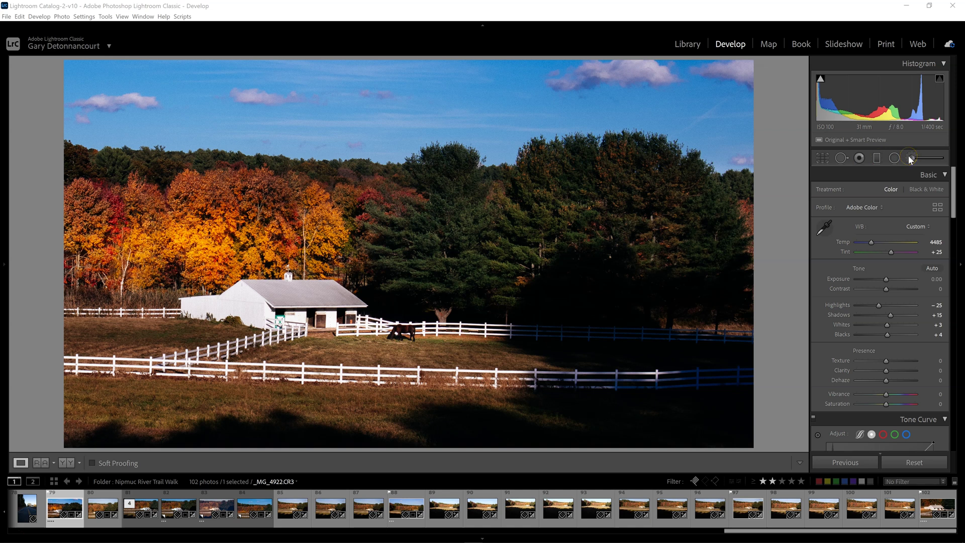
Step: Try a diagonal Graduated Filter on the right side, darkening then easing its exposure
click(878, 158)
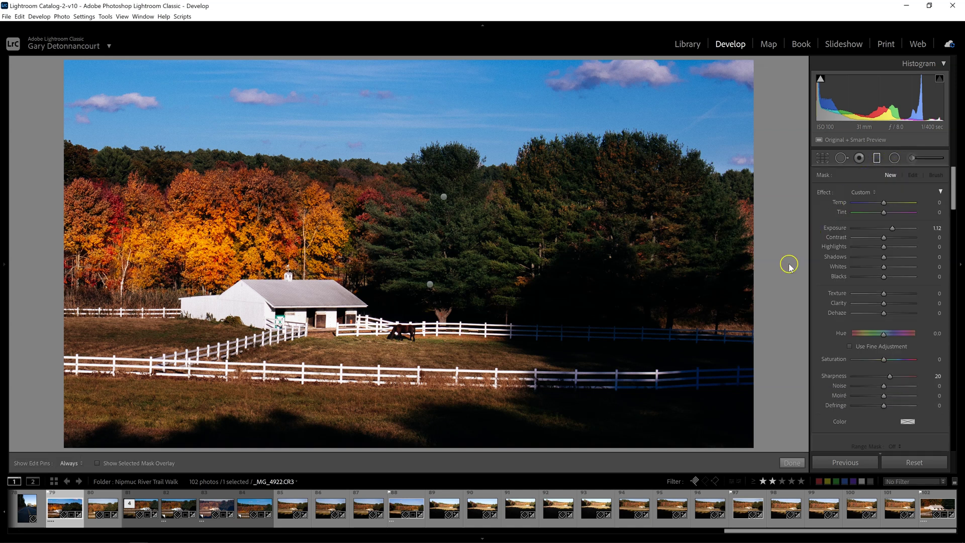
drag(732, 375, 581, 200)
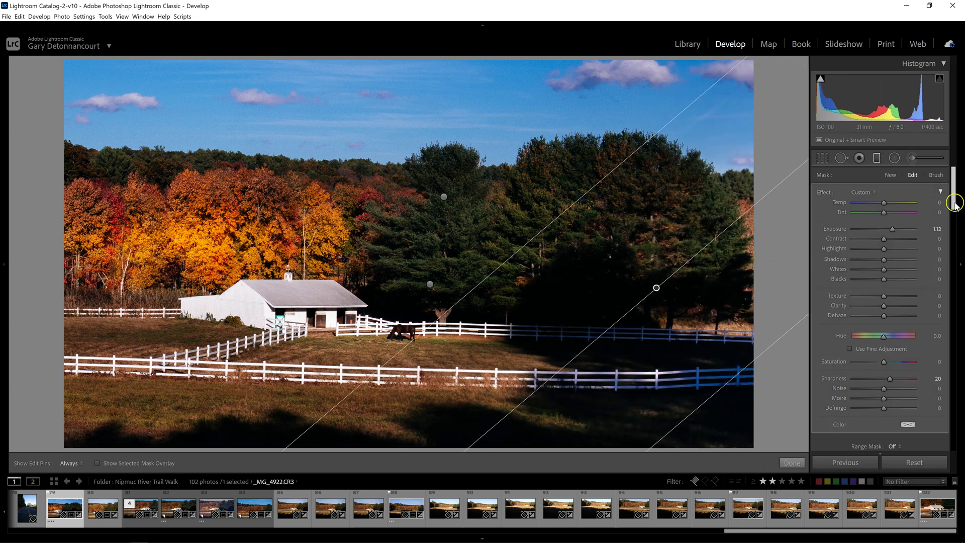
drag(893, 233, 856, 232)
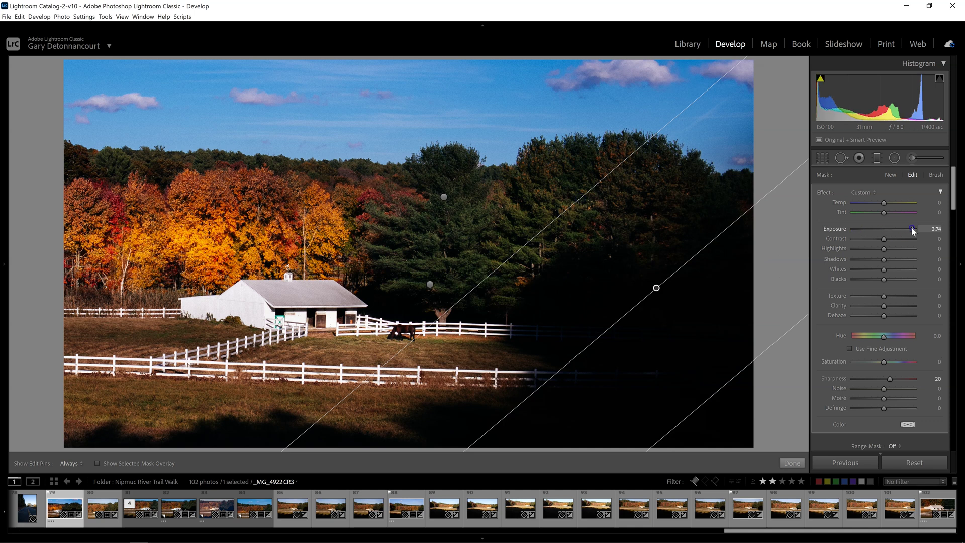
drag(913, 230, 891, 231)
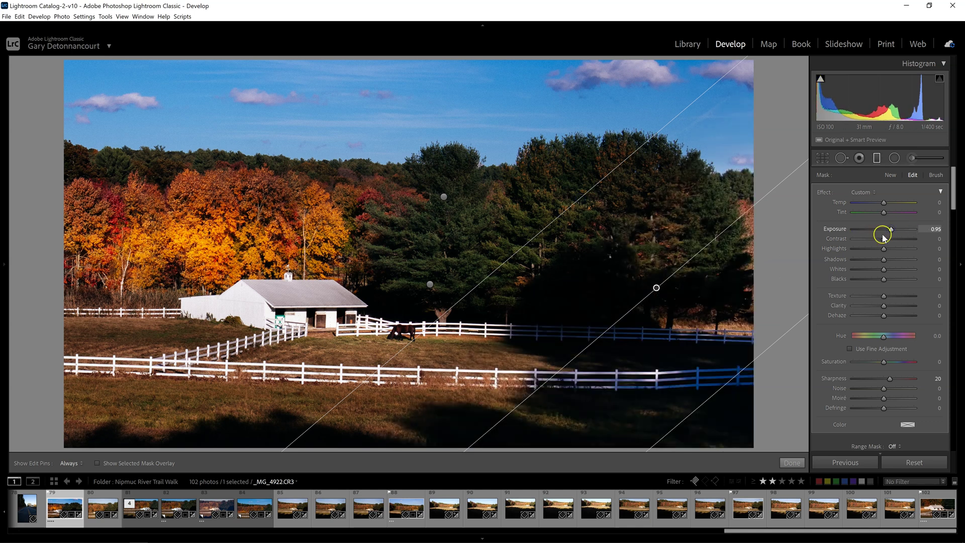
click(877, 160)
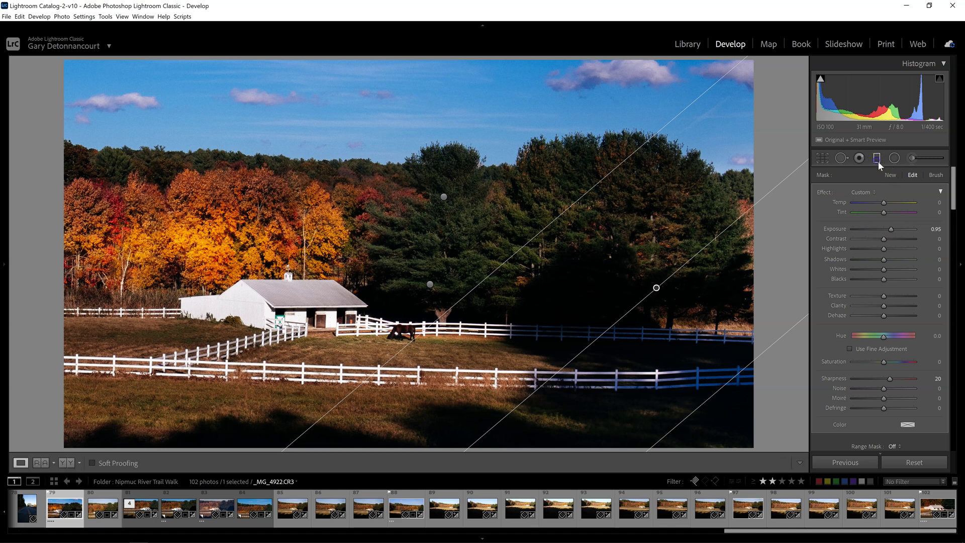
Step: Paint a negative-exposure brush adjustment over the barn, then lighten it slightly
click(912, 158)
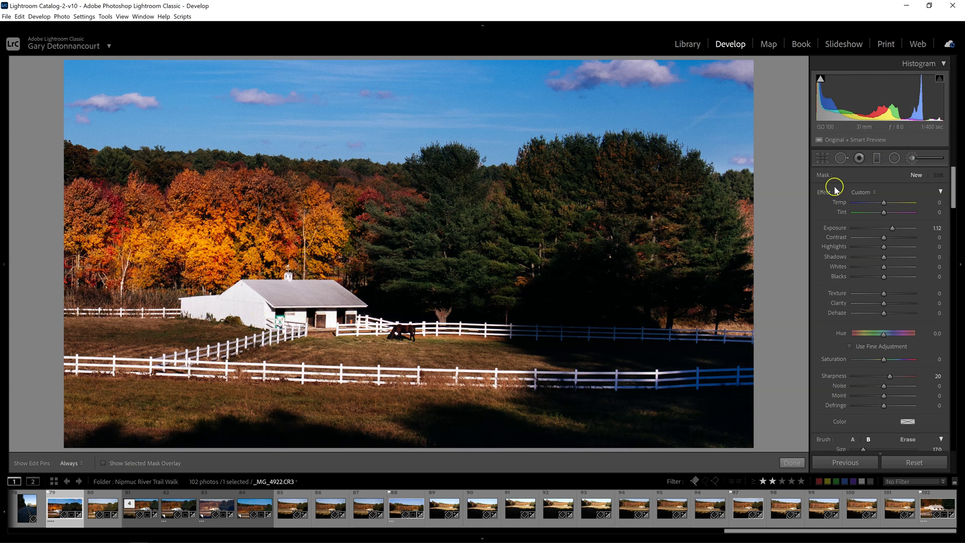
drag(891, 228, 876, 231)
key(h)
mouse_move(207, 310)
mouse_down()
mouse_move(311, 294)
mouse_move(352, 299)
mouse_move(281, 306)
mouse_up()
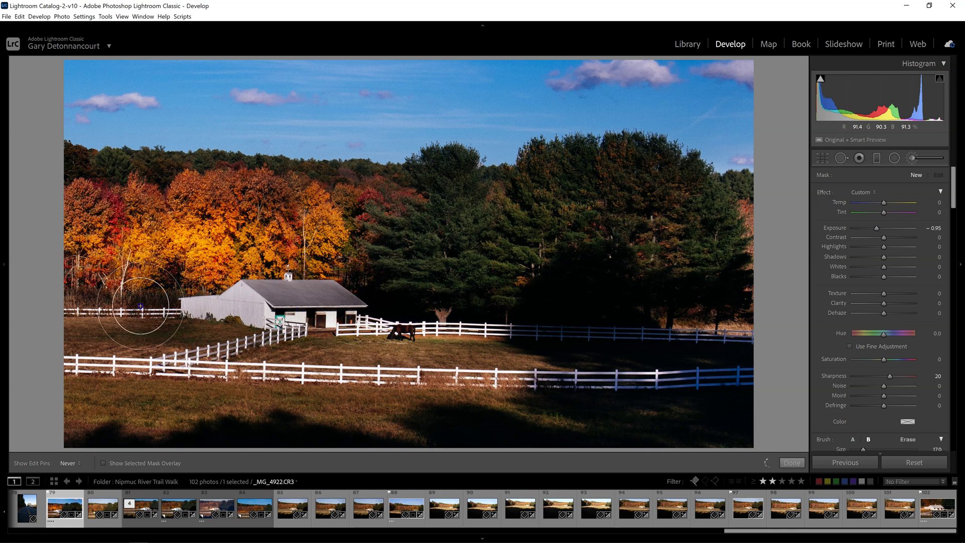
key(h)
click(85, 304)
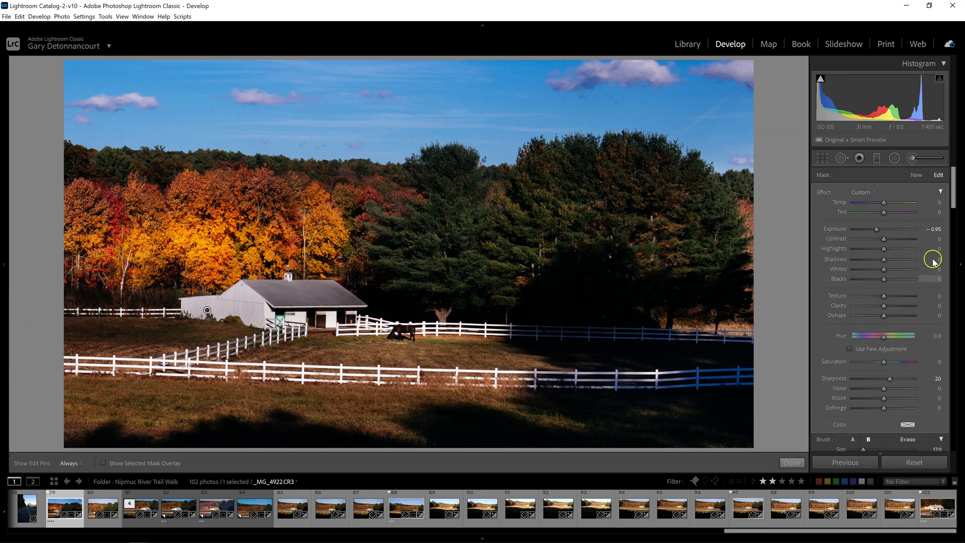
mouse_move(877, 230)
mouse_down()
mouse_move(869, 230)
mouse_move(903, 219)
mouse_move(842, 228)
mouse_move(875, 224)
mouse_up()
Step: Adjust the brush panel settings and start a fresh brush adjustment
click(875, 229)
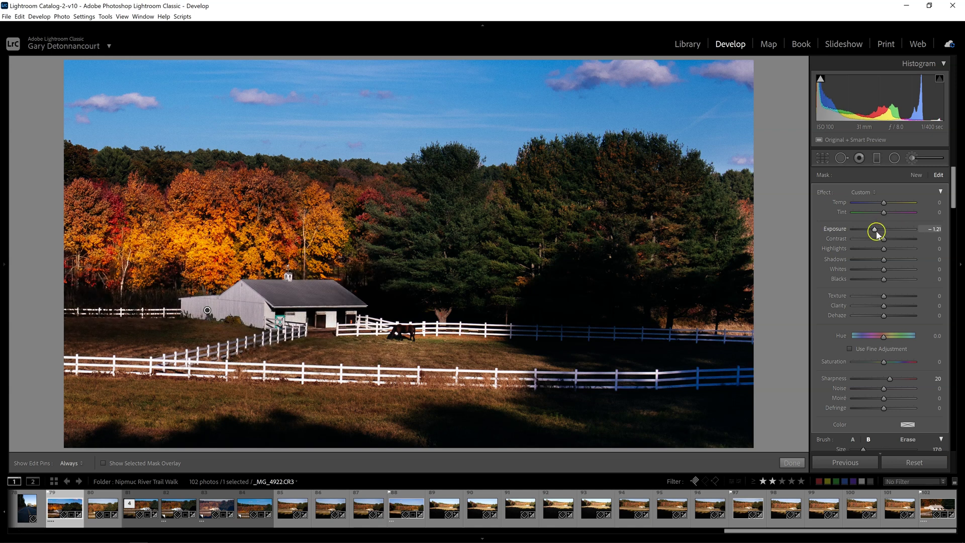
click(894, 190)
click(916, 175)
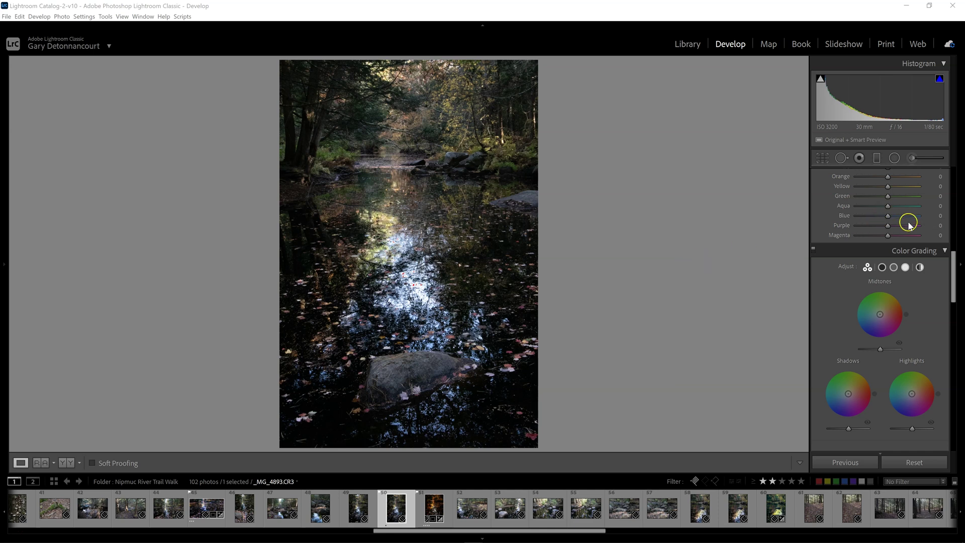
scroll(903, 246, down, 3)
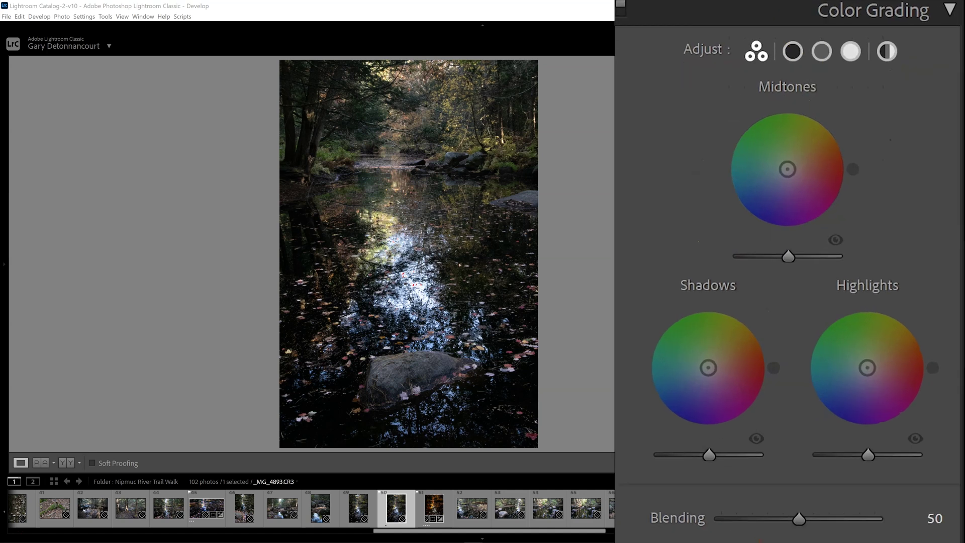
click(793, 55)
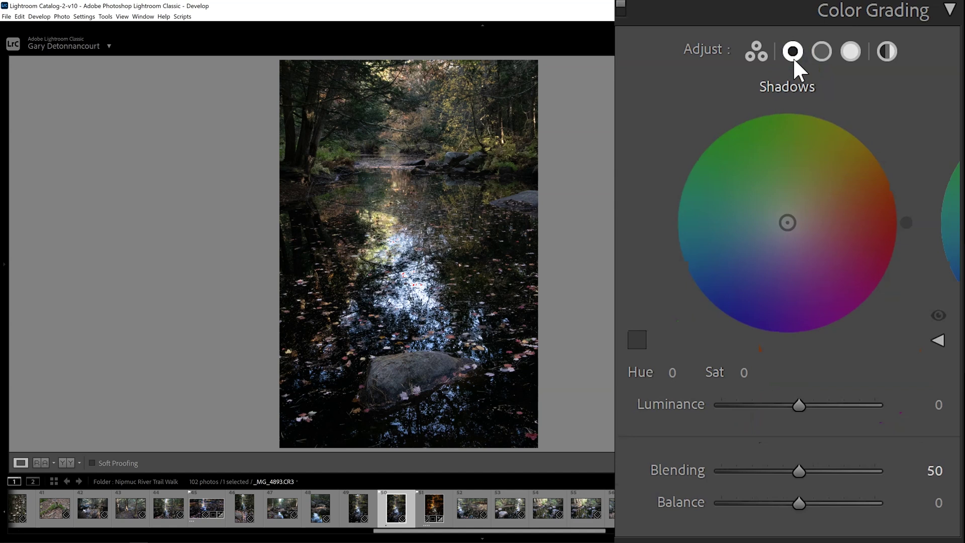
click(819, 52)
click(850, 51)
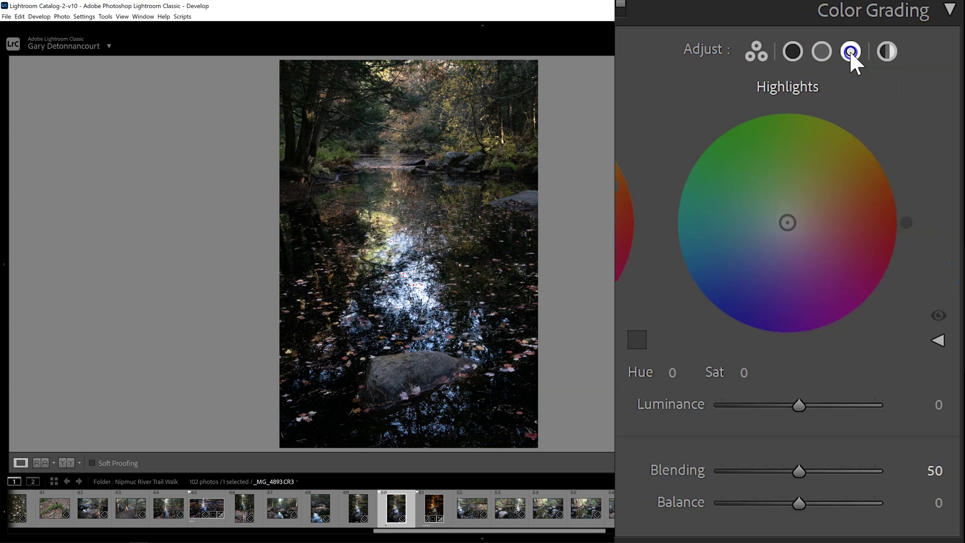
click(889, 52)
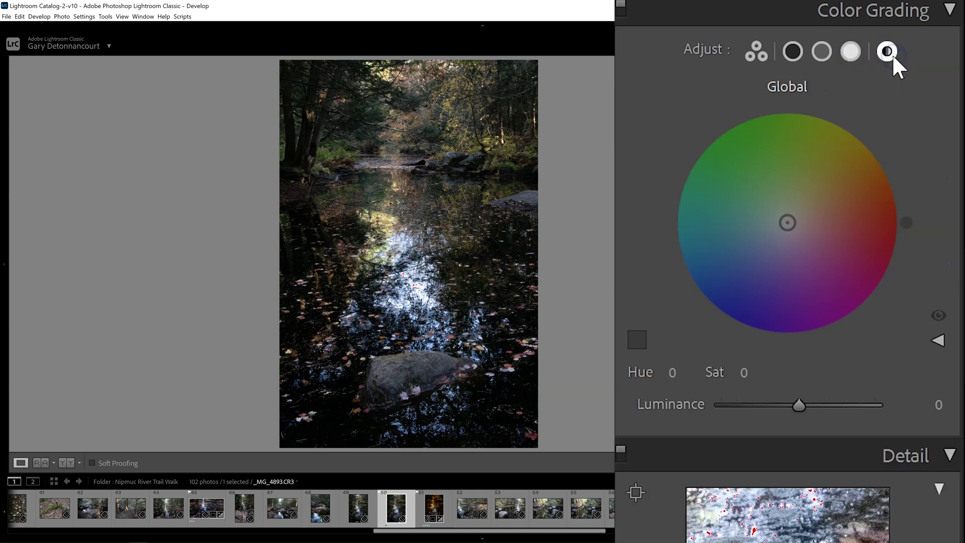
click(755, 45)
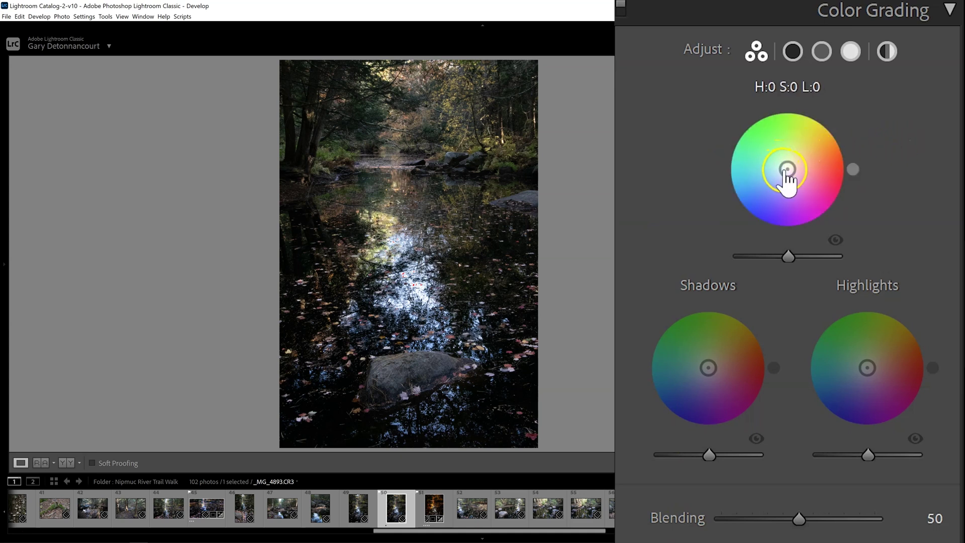
Step: Tint the midtones orange-red, the shadows cyan-blue, and the highlights yellow
drag(785, 170, 811, 162)
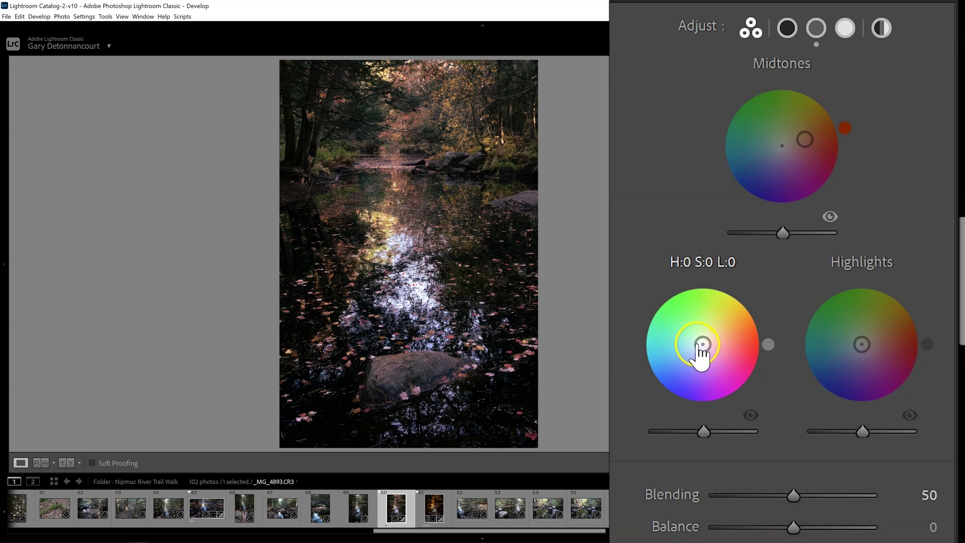
drag(709, 367, 682, 356)
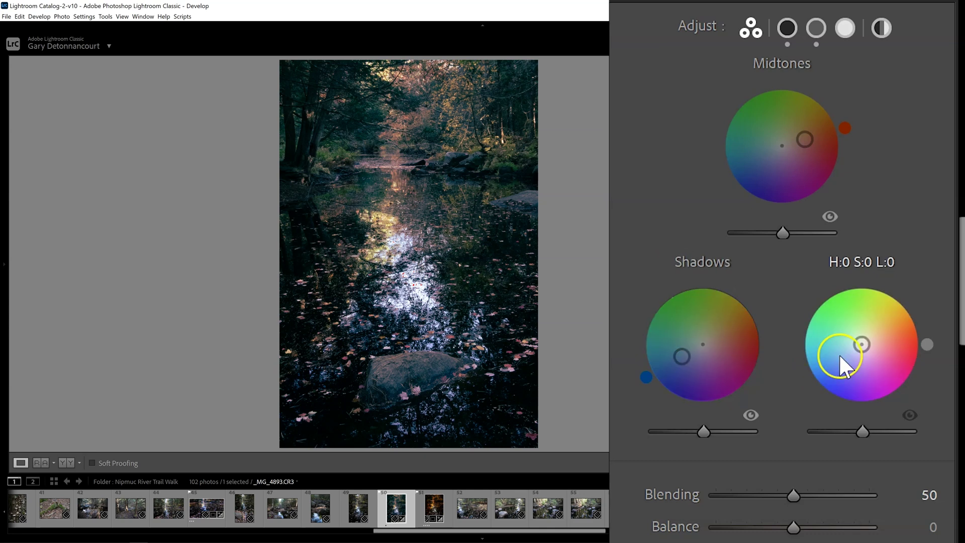
click(861, 344)
drag(862, 344, 886, 306)
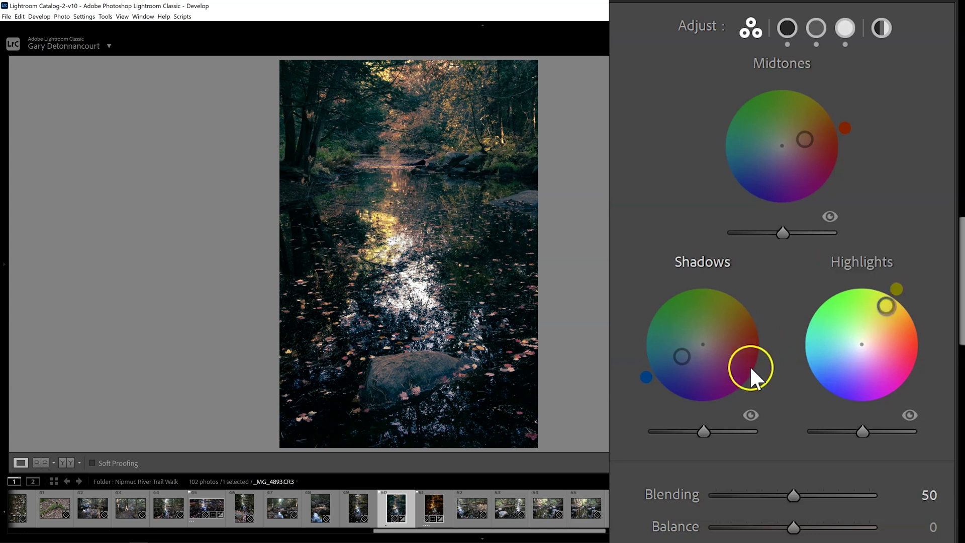
Step: Set colour grading Blending to 68 and Balance to +41
scroll(669, 422, down, 3)
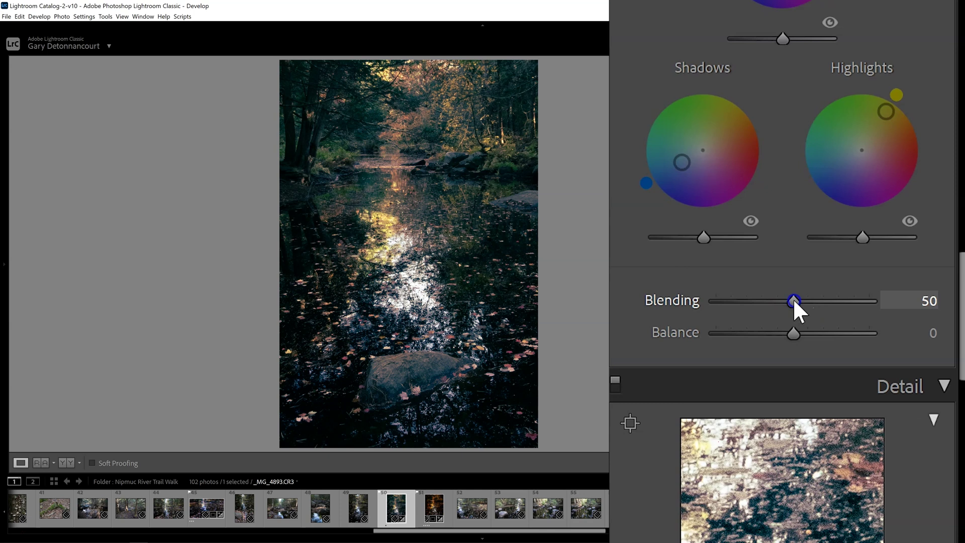
drag(794, 301, 820, 302)
drag(790, 447, 820, 449)
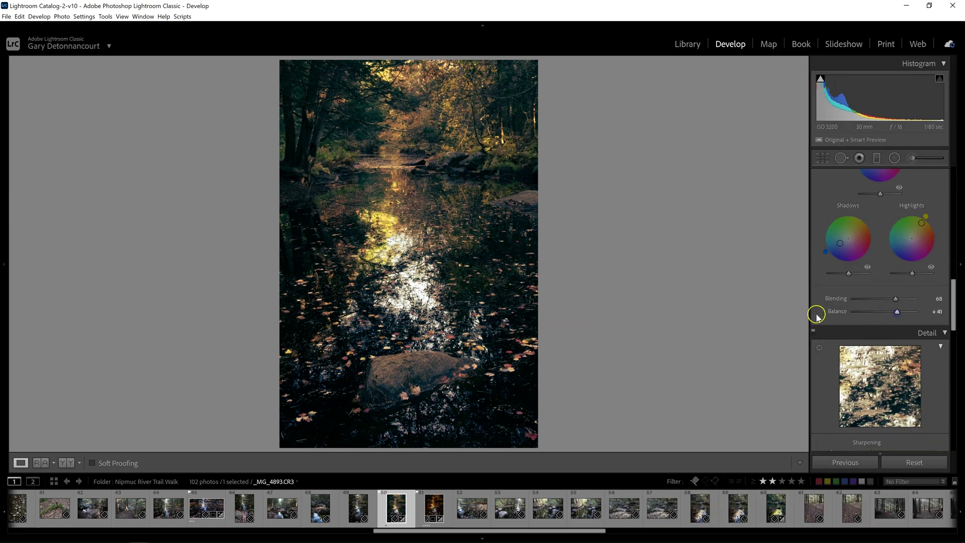